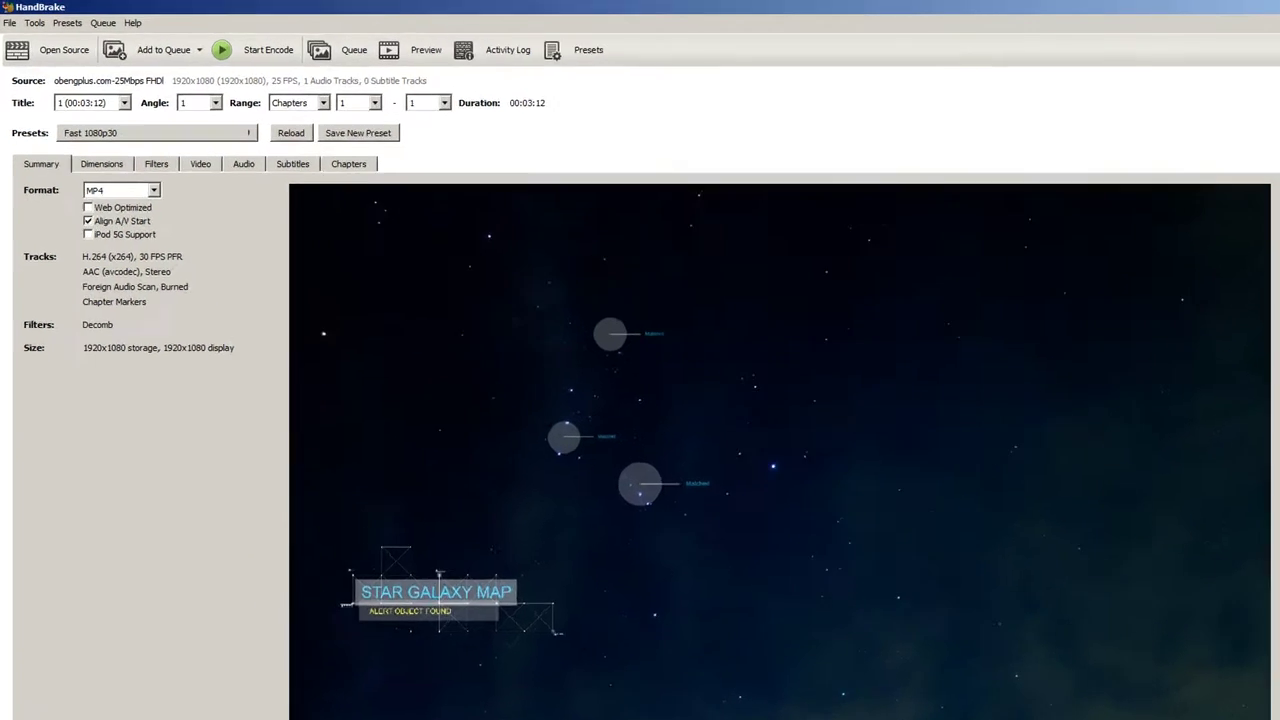
# - Apply the Vimeo YouTube HQ 1080p60 web preset to the source video
pyautogui.click(154, 112)
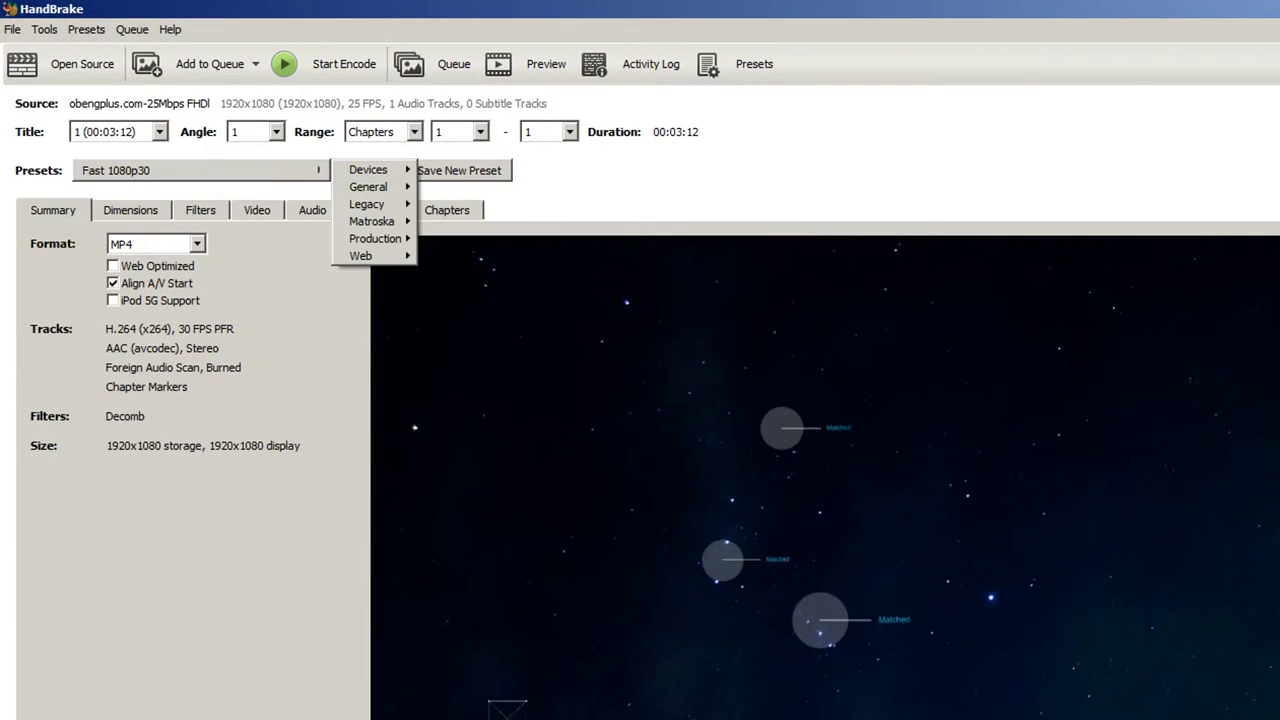
pyautogui.moveTo(370, 170)
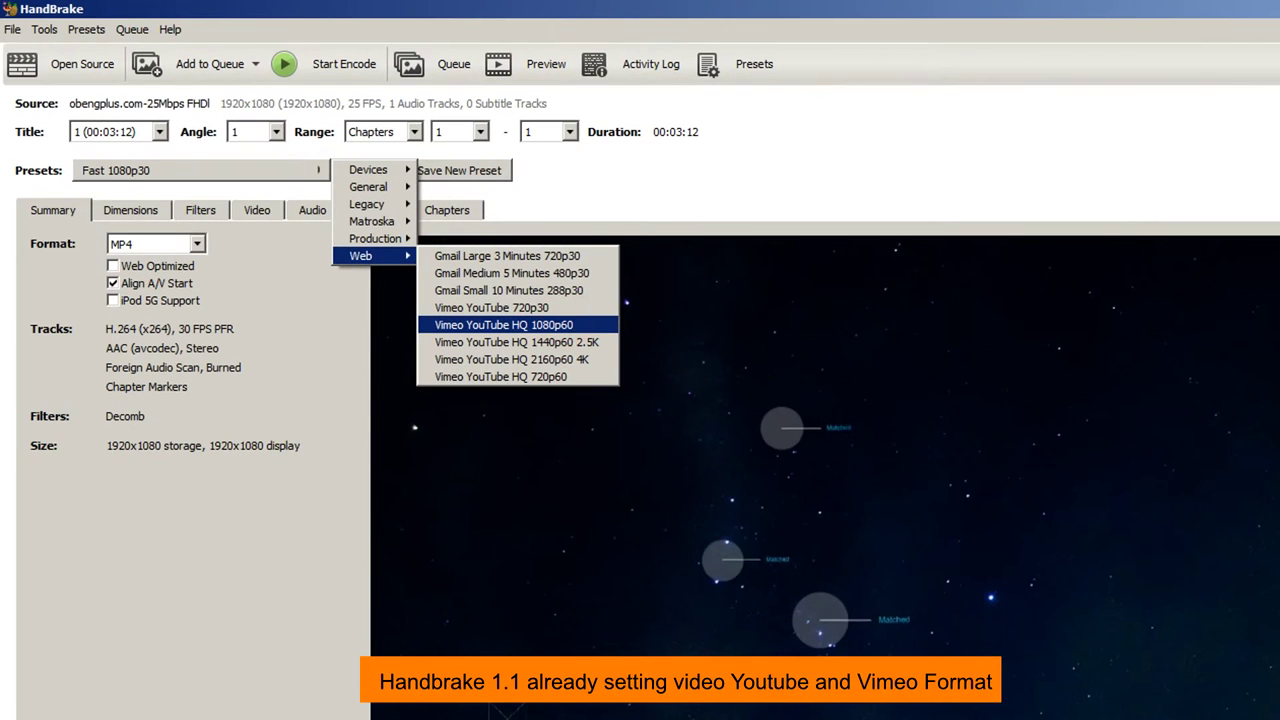
pyautogui.click(504, 325)
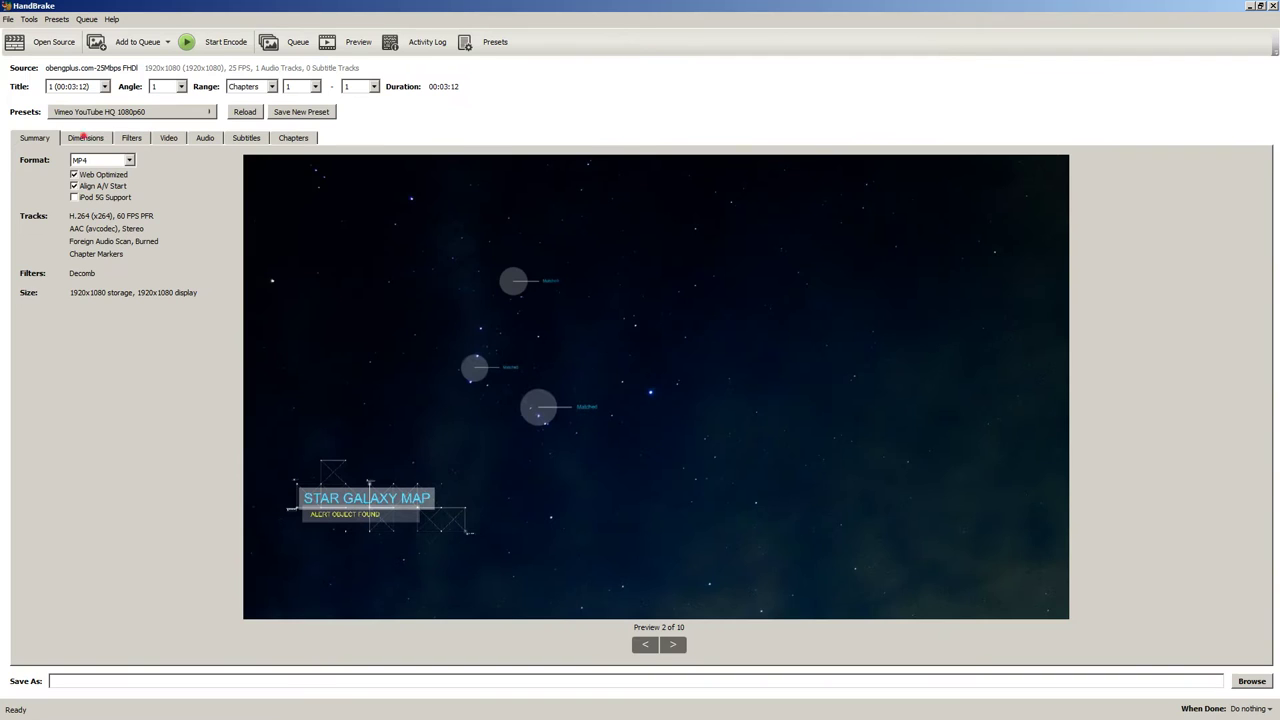
# - Review the dimension and filter settings, and set the video framerate to 25 FPS
pyautogui.click(85, 137)
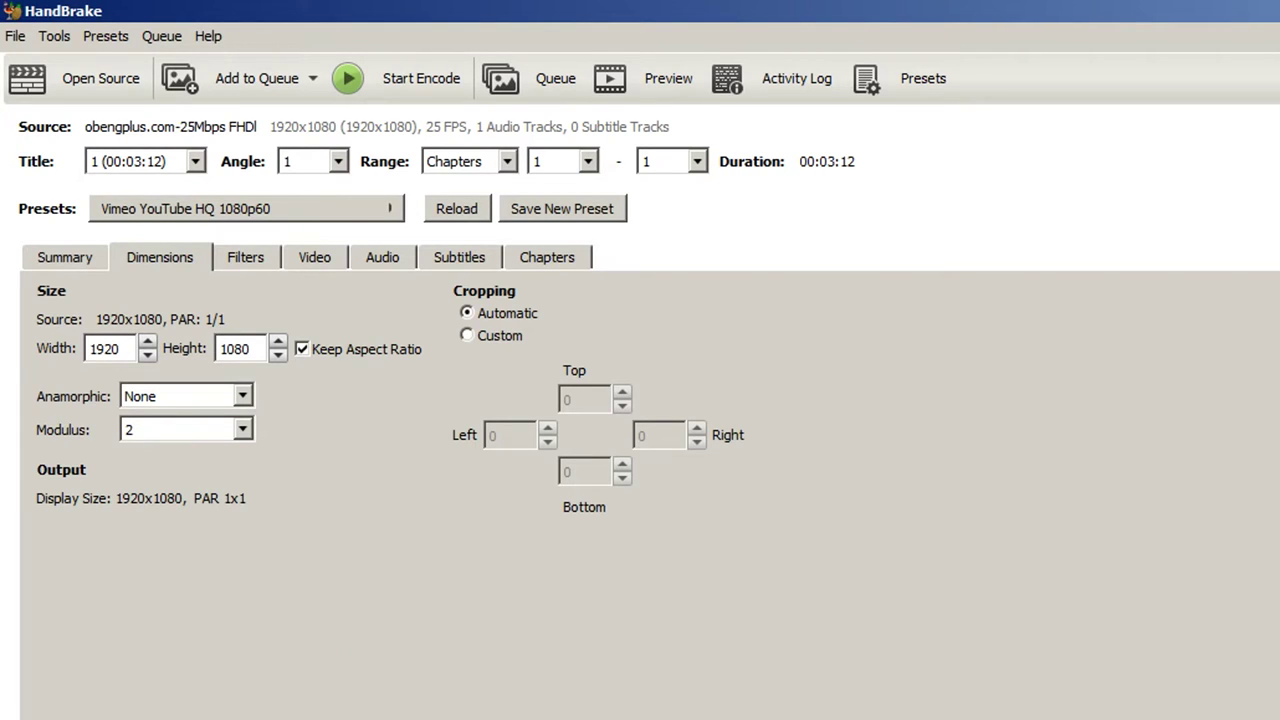
pyautogui.click(242, 255)
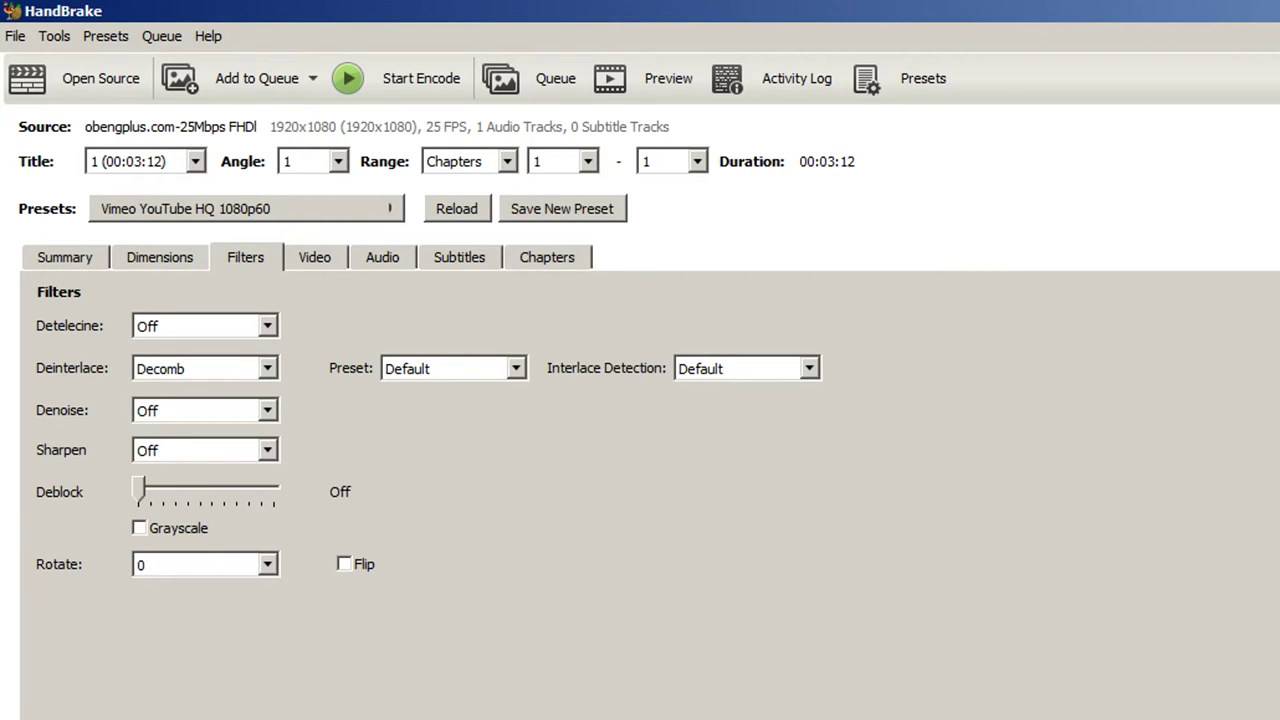
pyautogui.click(314, 257)
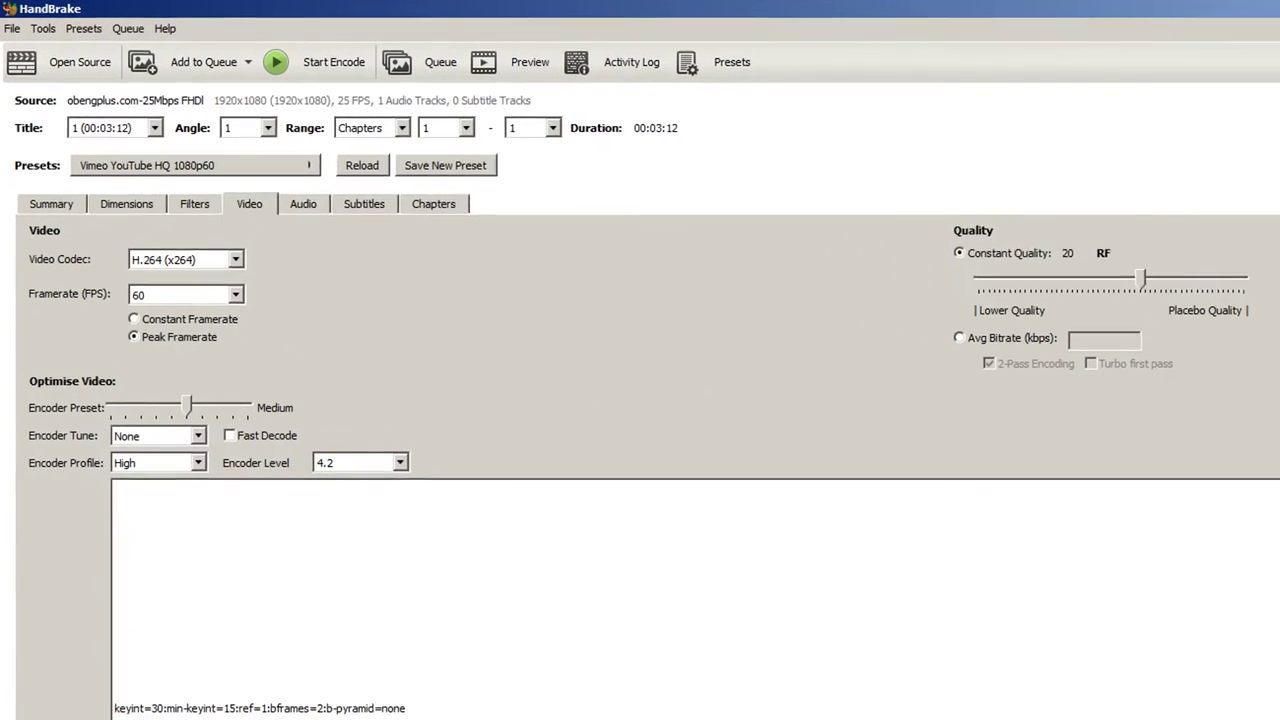
pyautogui.click(159, 199)
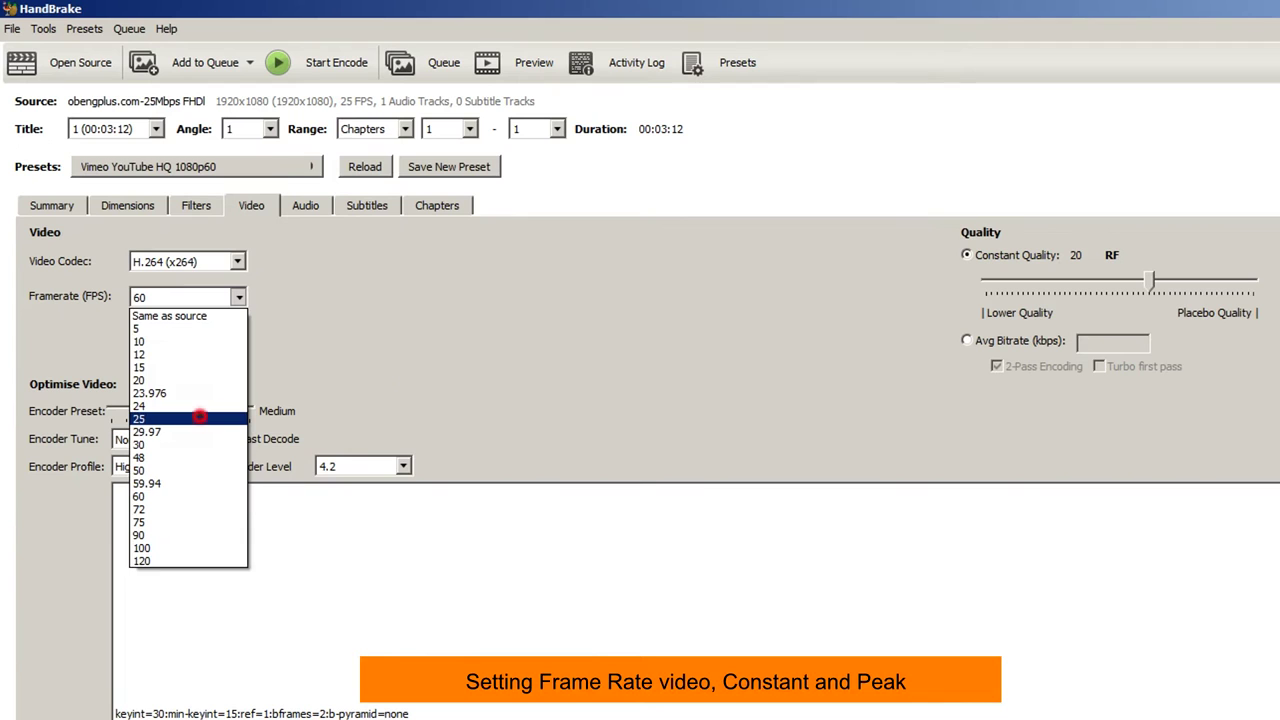
pyautogui.click(400, 388)
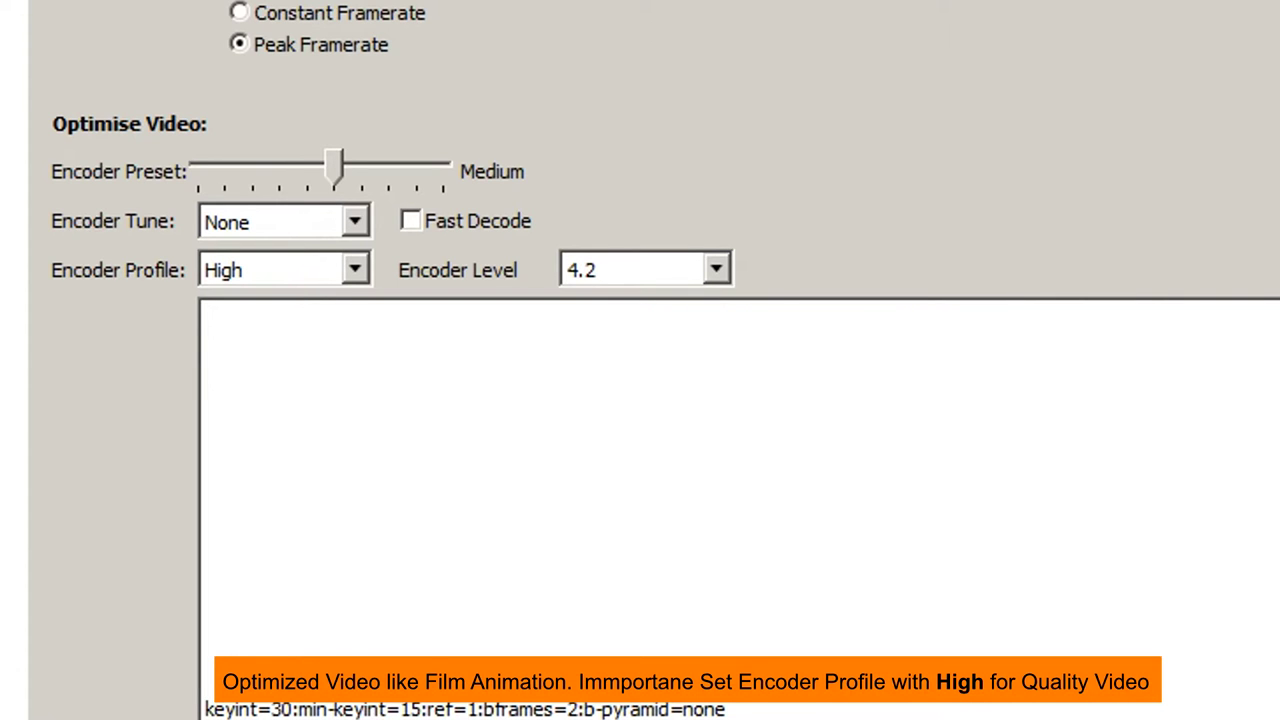
# - Go through the encoder profile options Auto, Main and Baseline, and settle on High
pyautogui.click(354, 268)
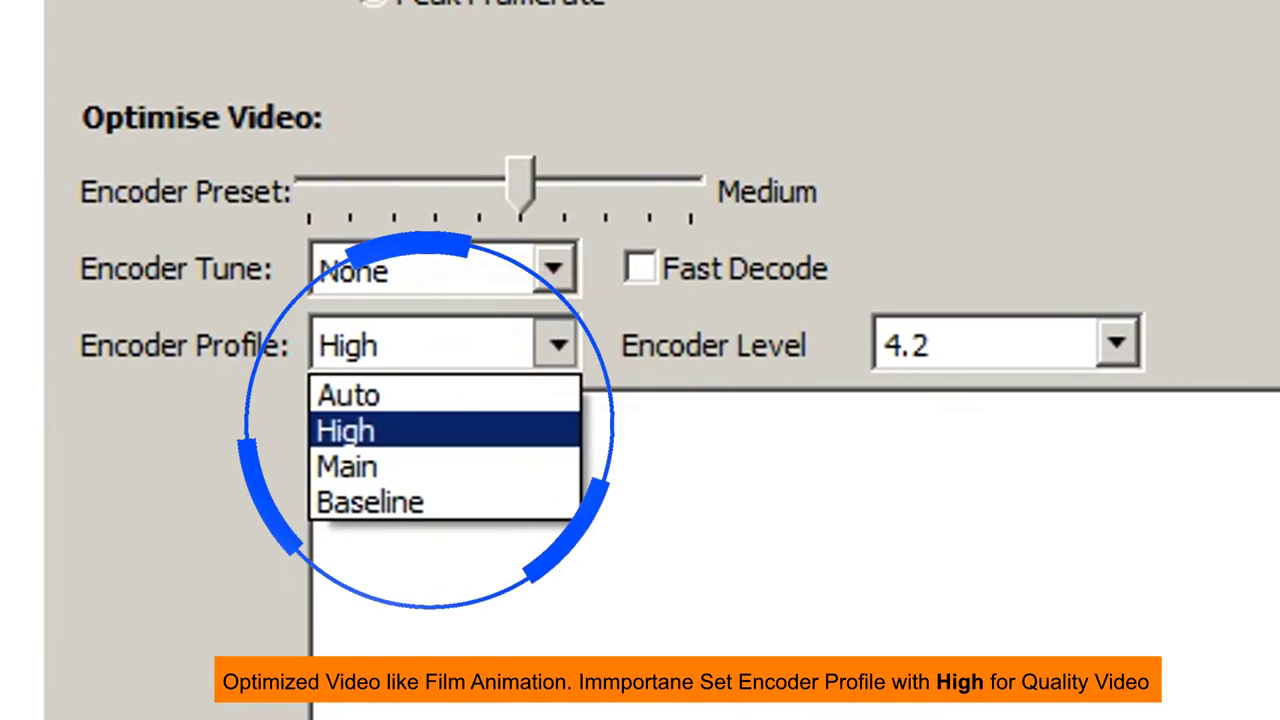
pyautogui.press('Up')
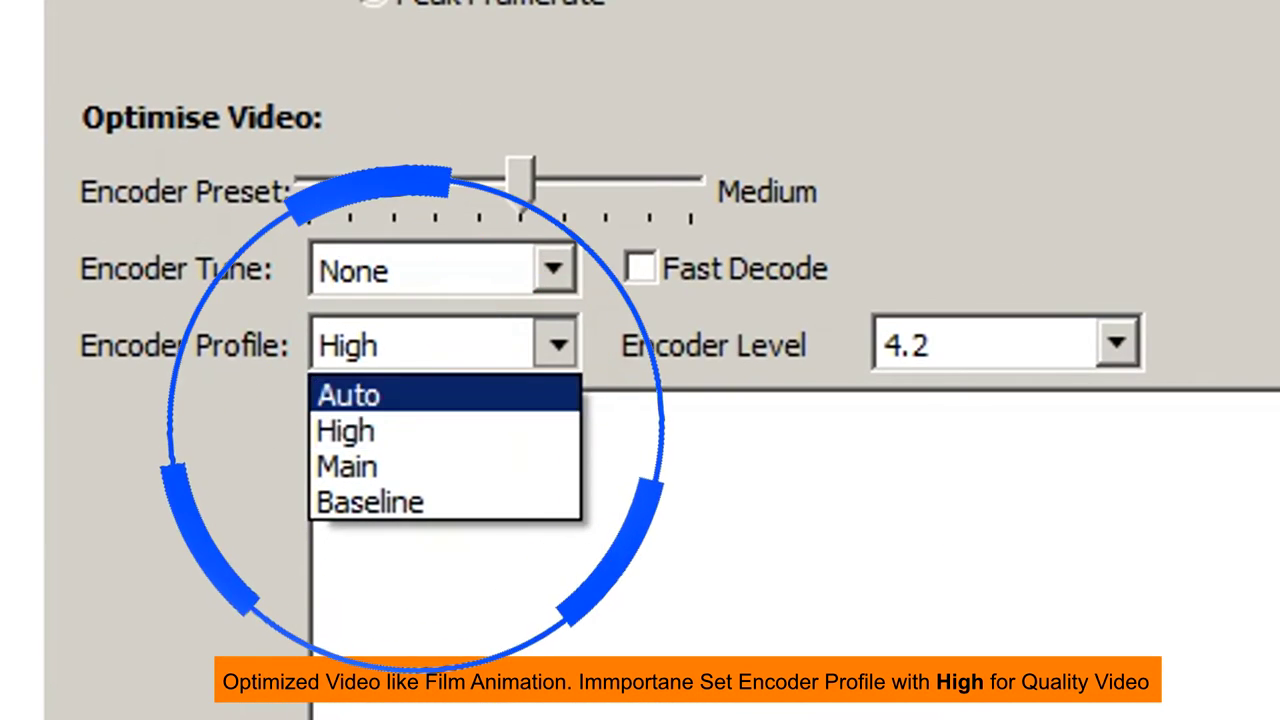
pyautogui.press('Down')
pyautogui.press('Down')
pyautogui.press('Down')
pyautogui.press('Up')
pyautogui.press('Up')
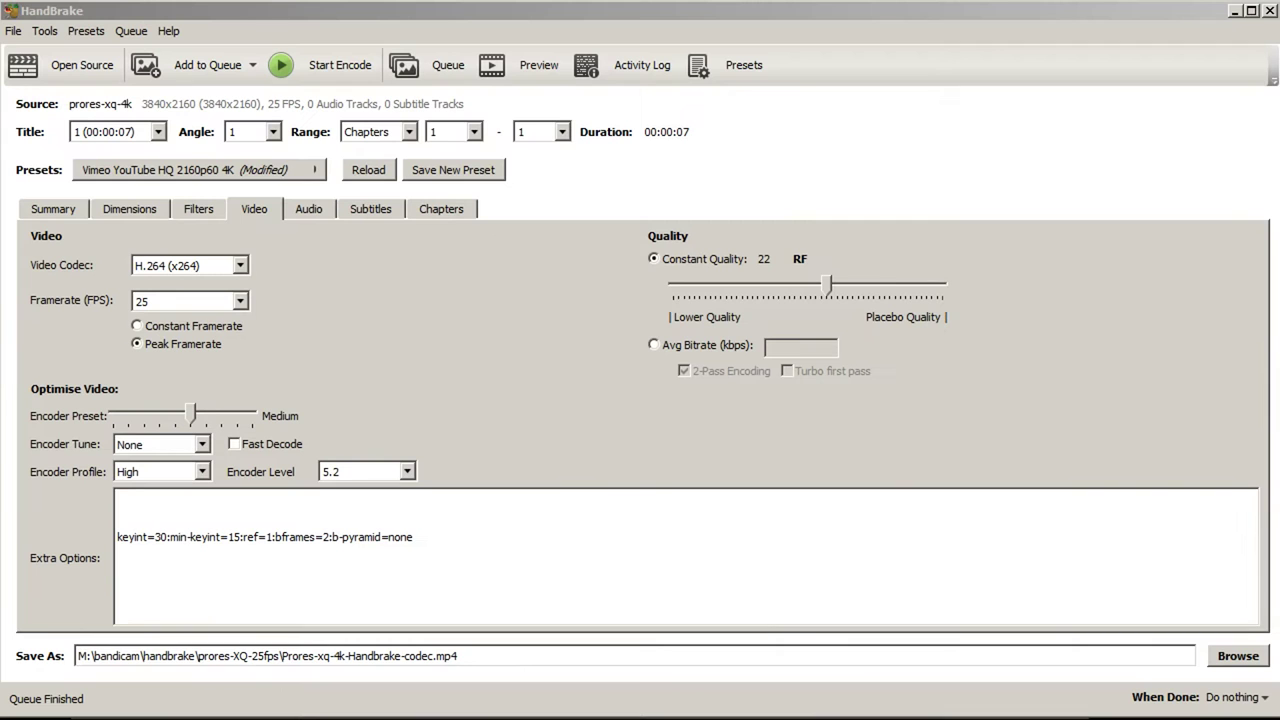
# - Apply the Gmail Large 3 Minutes 720p30 web preset to the prores-xq-4k source to check its constant quality value
pyautogui.click(199, 170)
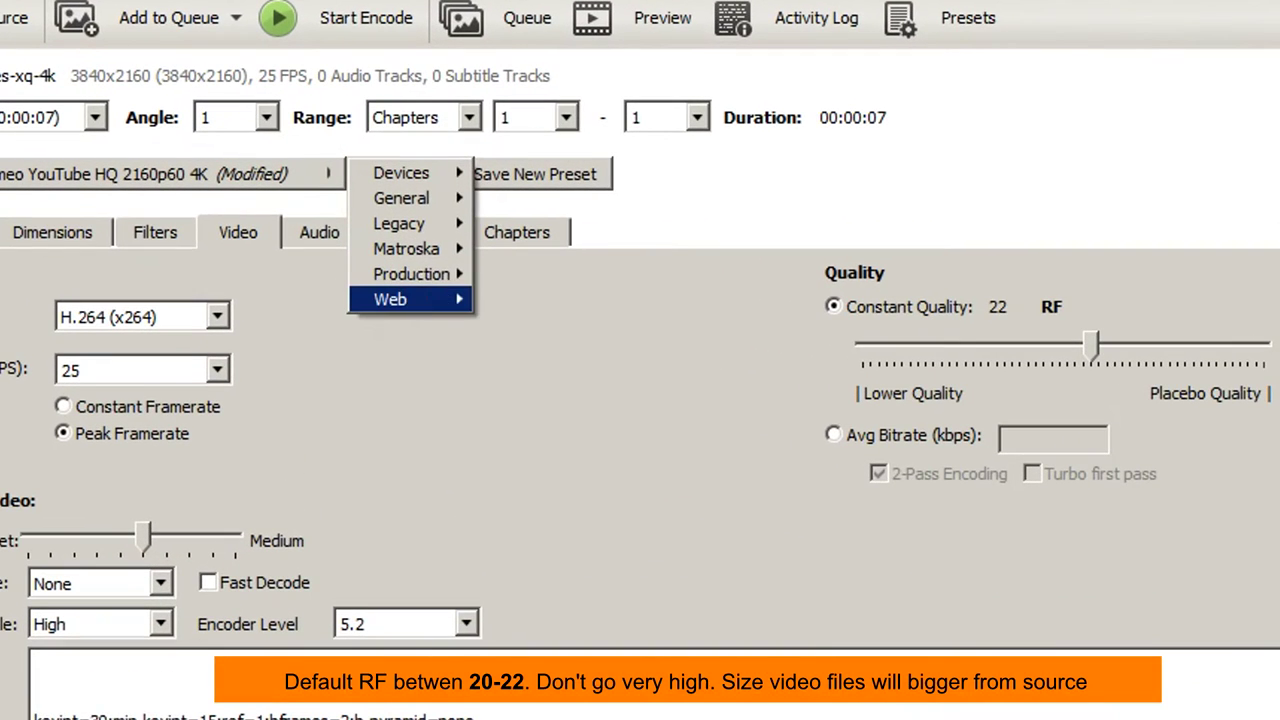
pyautogui.moveTo(356, 254)
pyautogui.click(629, 304)
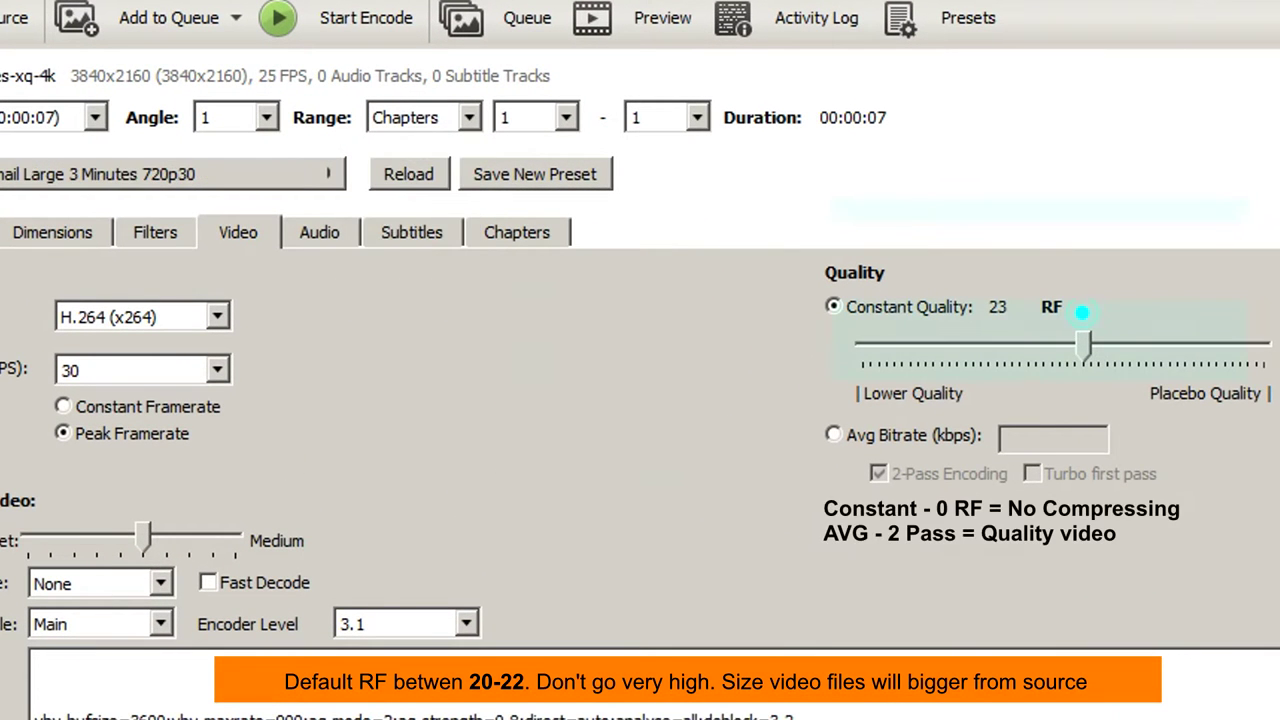
# - Switch the prores-xq-4k source to the Vimeo YouTube HQ 1080p60 preset to compare its constant quality value
pyautogui.click(341, 173)
pyautogui.press('Up')
pyautogui.press('Right')
pyautogui.press('Down')
pyautogui.press('Down')
pyautogui.press('Down')
pyautogui.press('Down')
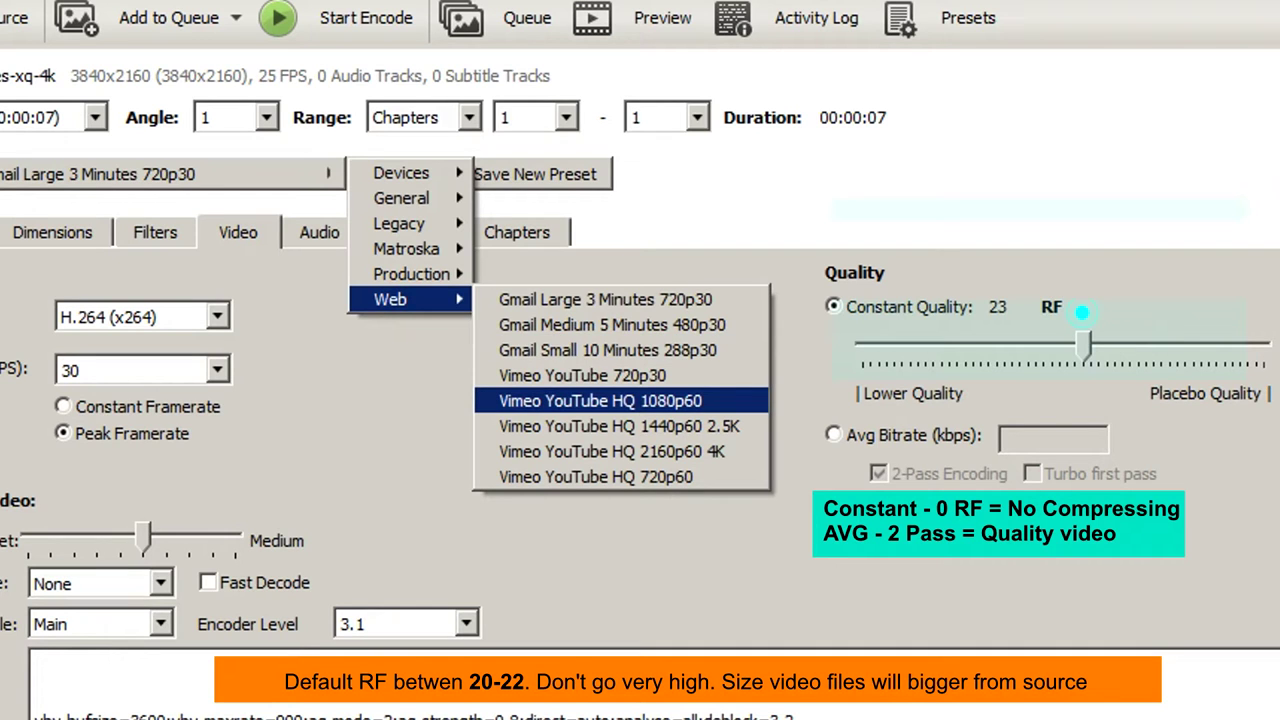
pyautogui.press('Return')
# - Switch the prores-xq-4k source to the Vimeo YouTube HQ 2160p60 4K web preset
pyautogui.click(322, 173)
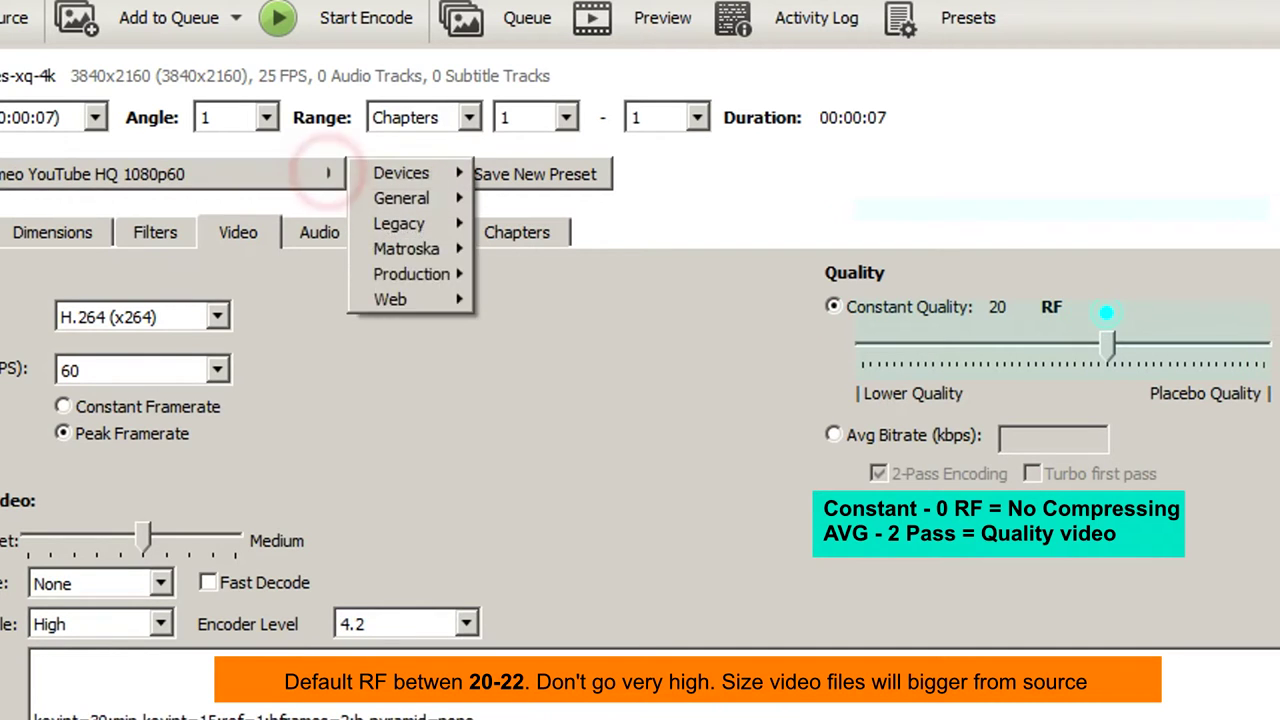
pyautogui.press('Up')
pyautogui.press('Right')
pyautogui.press('Down')
pyautogui.press('Down')
pyautogui.press('Down')
pyautogui.press('Down')
pyautogui.press('Down')
pyautogui.press('Down')
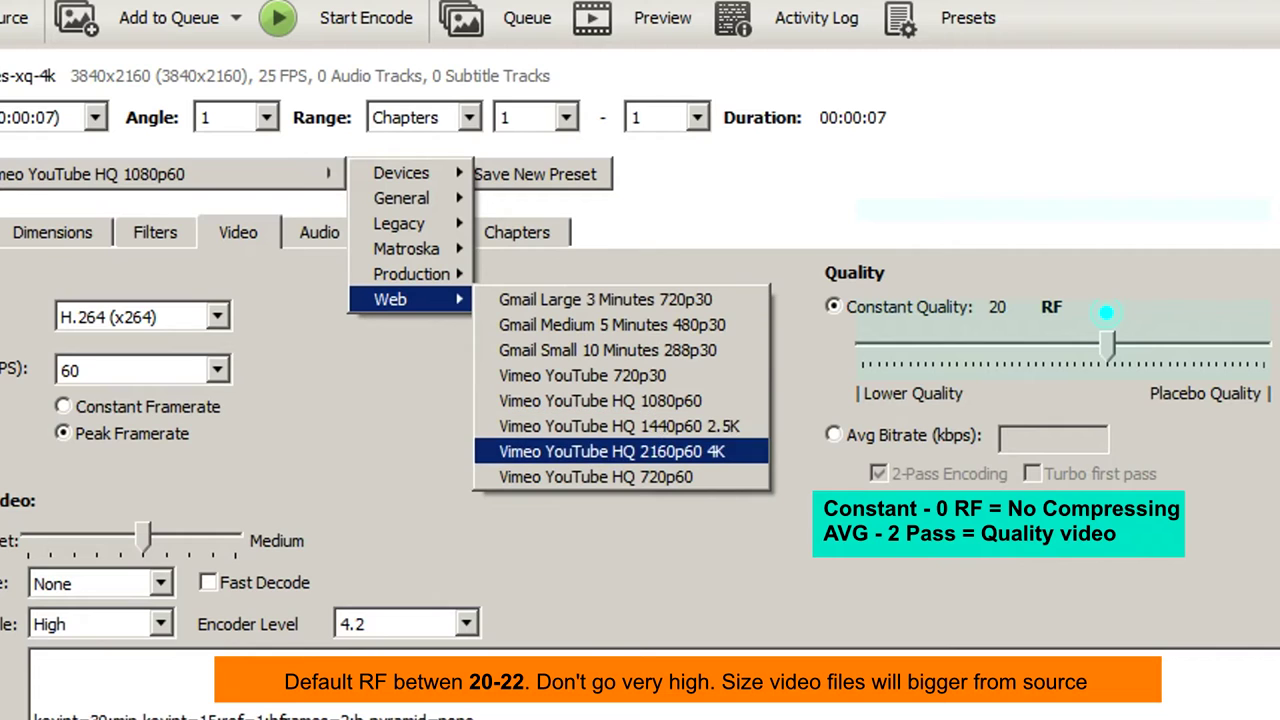
pyautogui.click(491, 449)
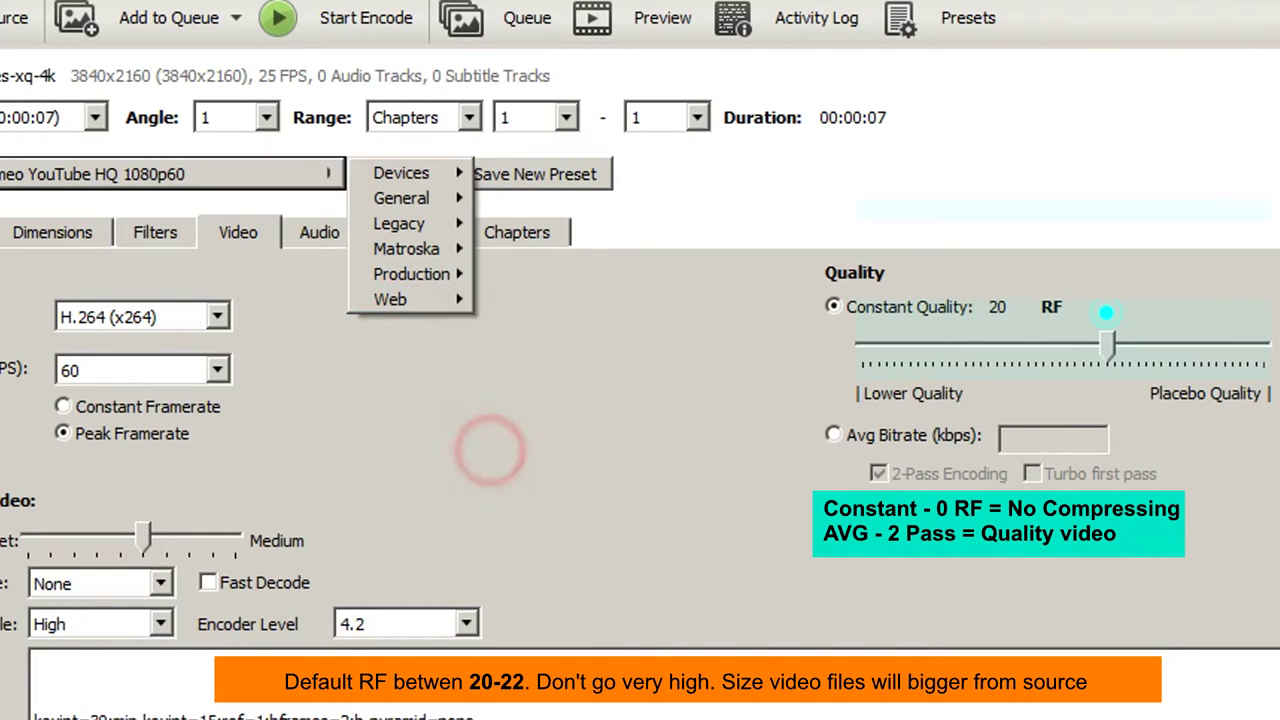
# - Apply the Vimeo YouTube HQ 720p60 web preset to the prores-xq-4k source
pyautogui.click(327, 172)
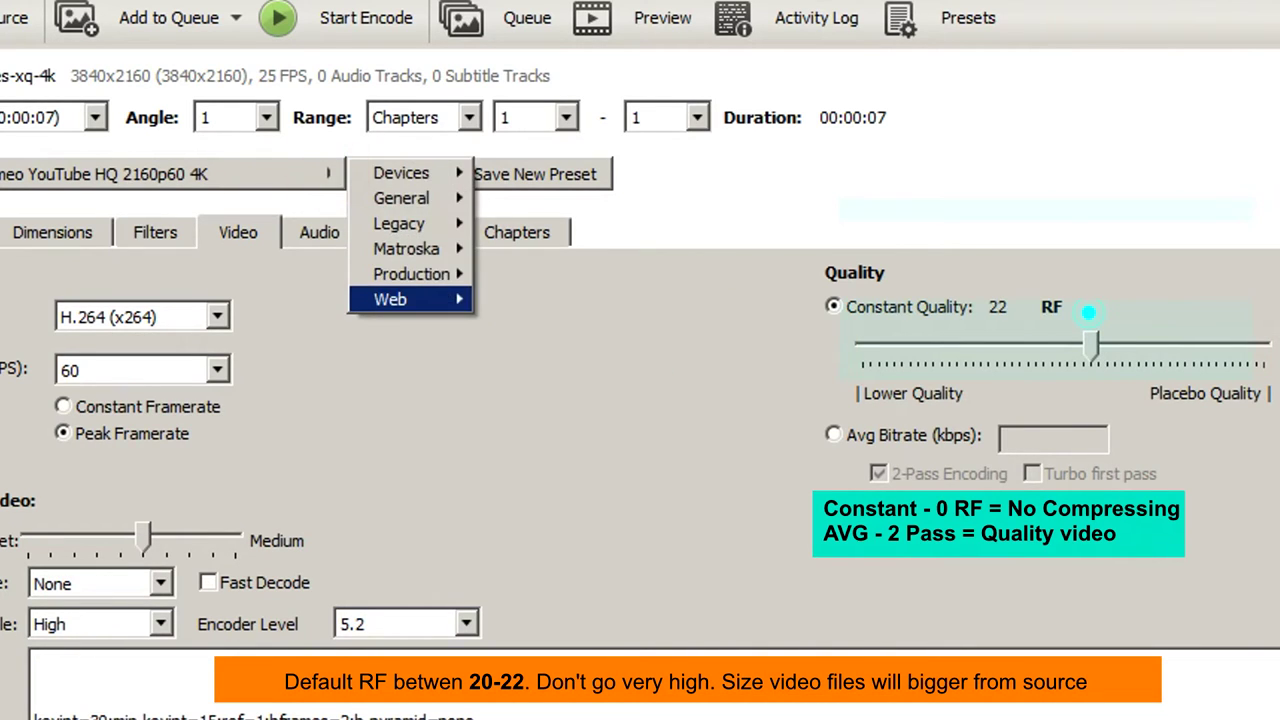
pyautogui.moveTo(392, 299)
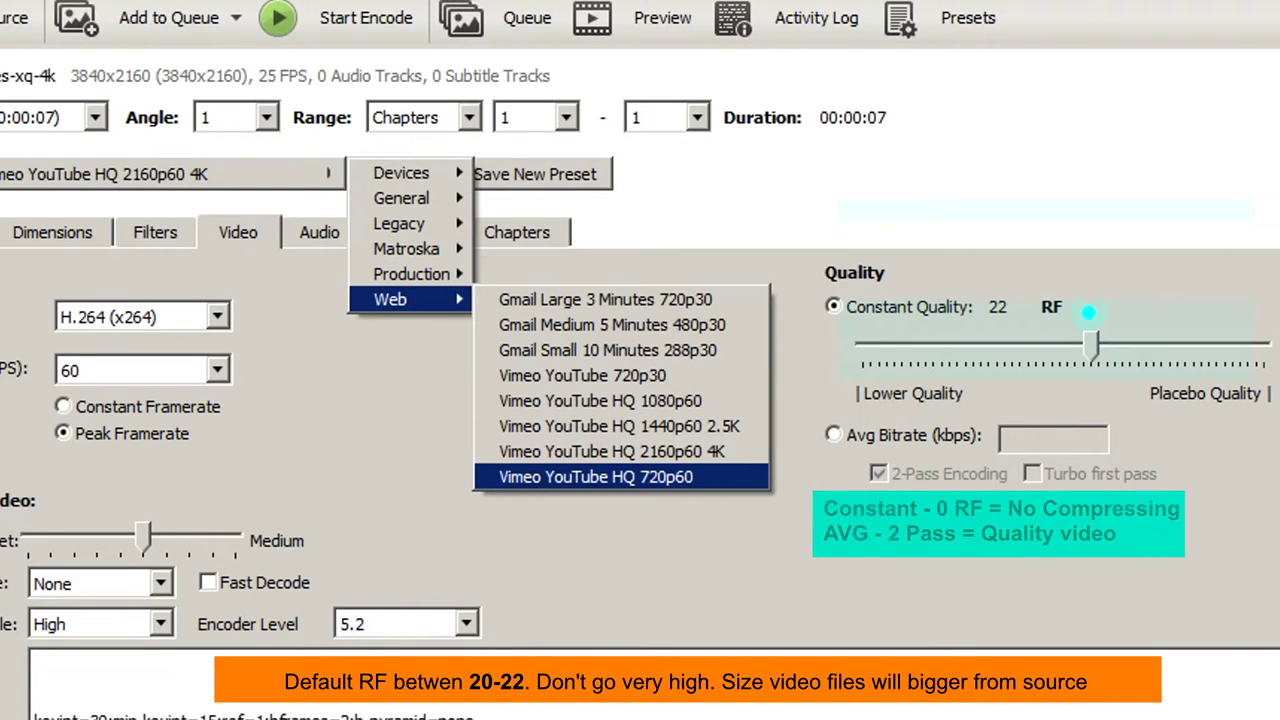
pyautogui.click(500, 474)
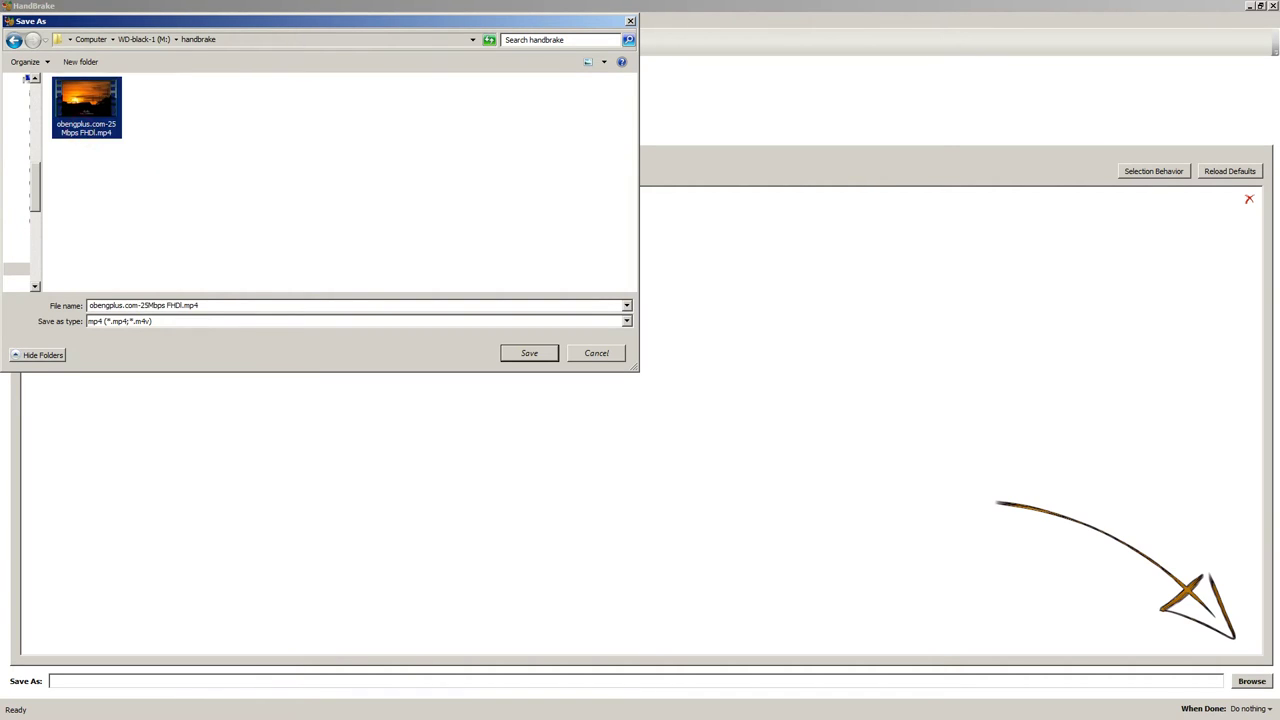
# - Save the output in the handbrake folder as "obengplus.com-25Mbps FHD-Handbrake encoder.mp4" and start the encode
pyautogui.click(199, 306)
pyautogui.click(182, 306)
pyautogui.write('-Handbrake ')
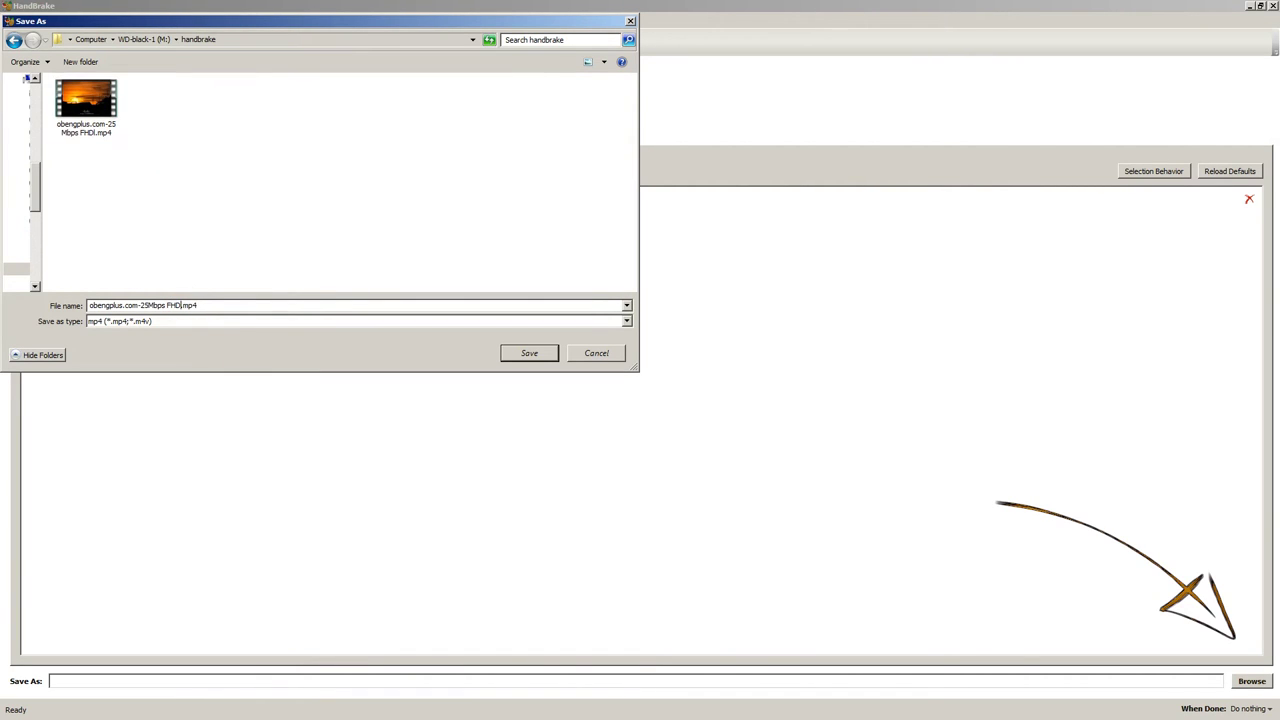
pyautogui.write('encoder')
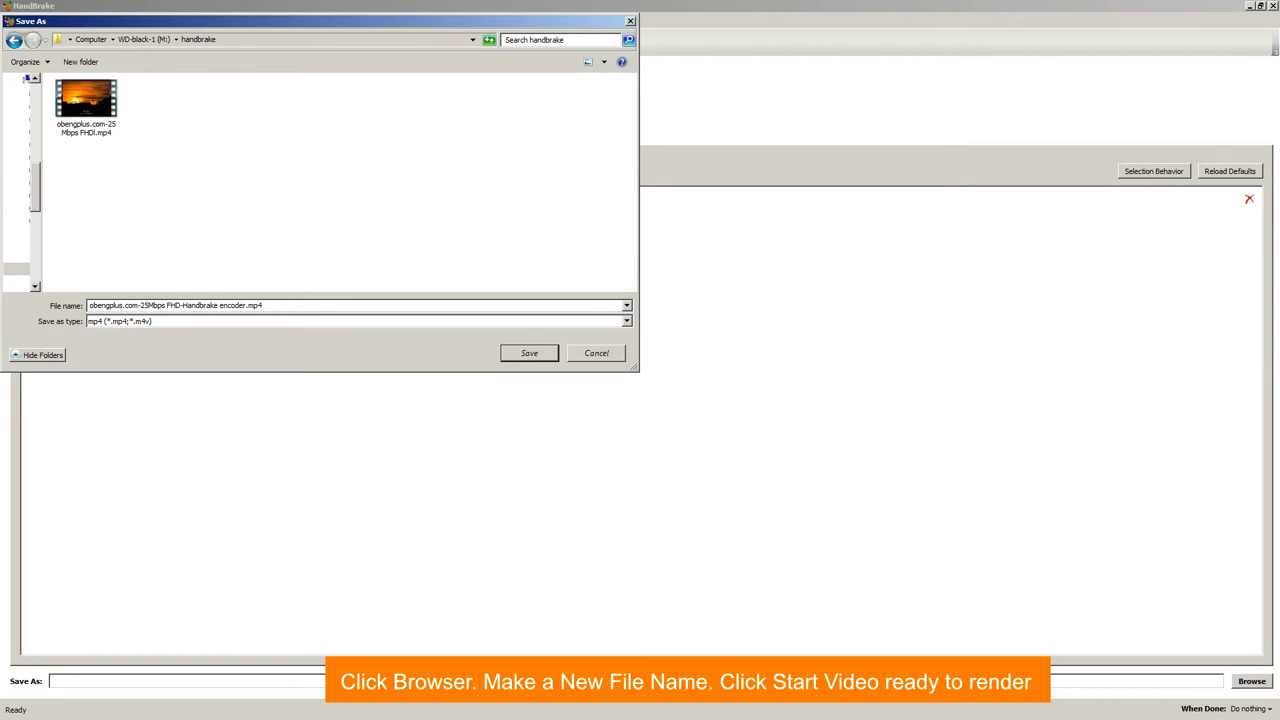
pyautogui.click(529, 353)
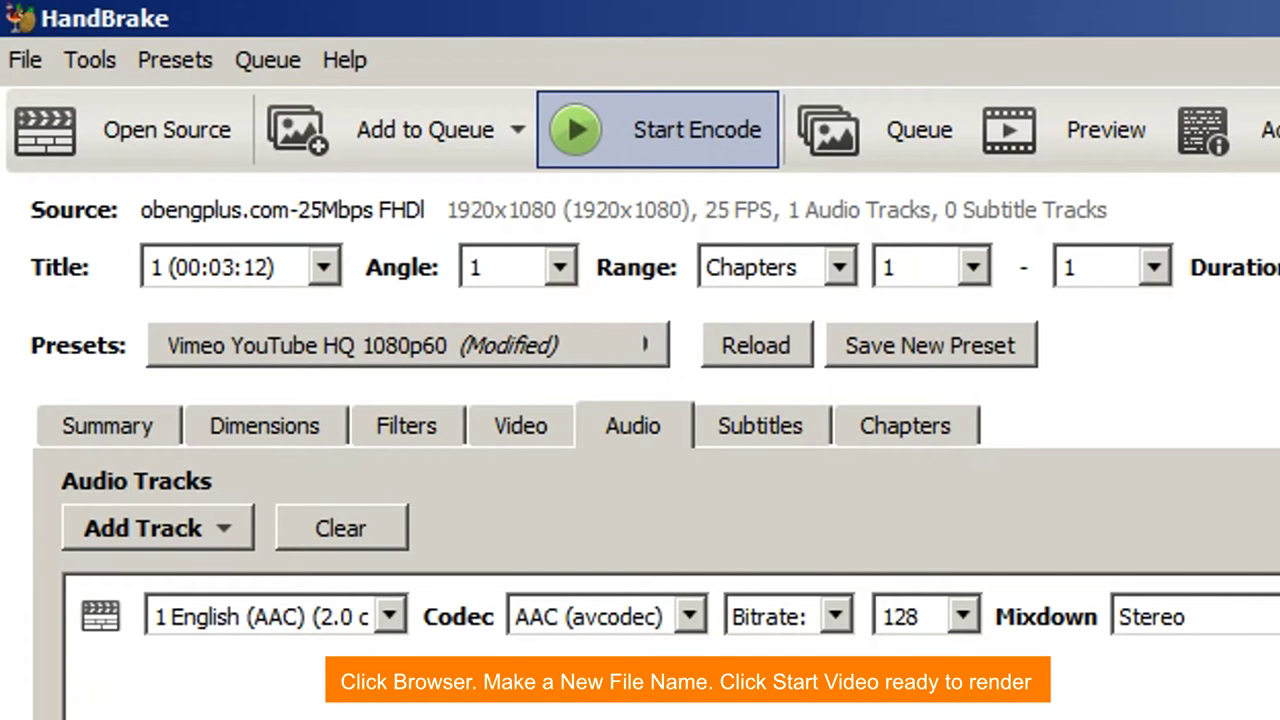
pyautogui.click(657, 129)
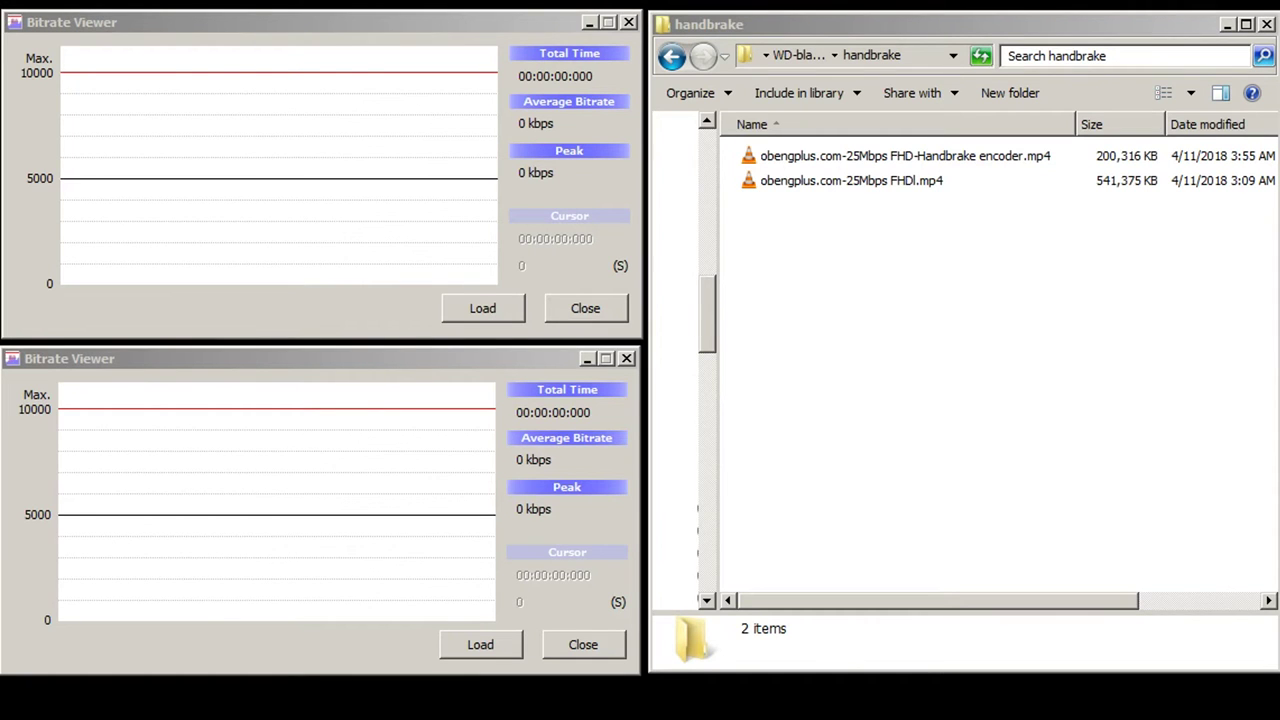
# - Compare the two video files in the handbrake folder and load obengplus.com-25Mbps FHDl.mp4 into the first Bitrate Viewer
pyautogui.click(1189, 393)
pyautogui.click(903, 186)
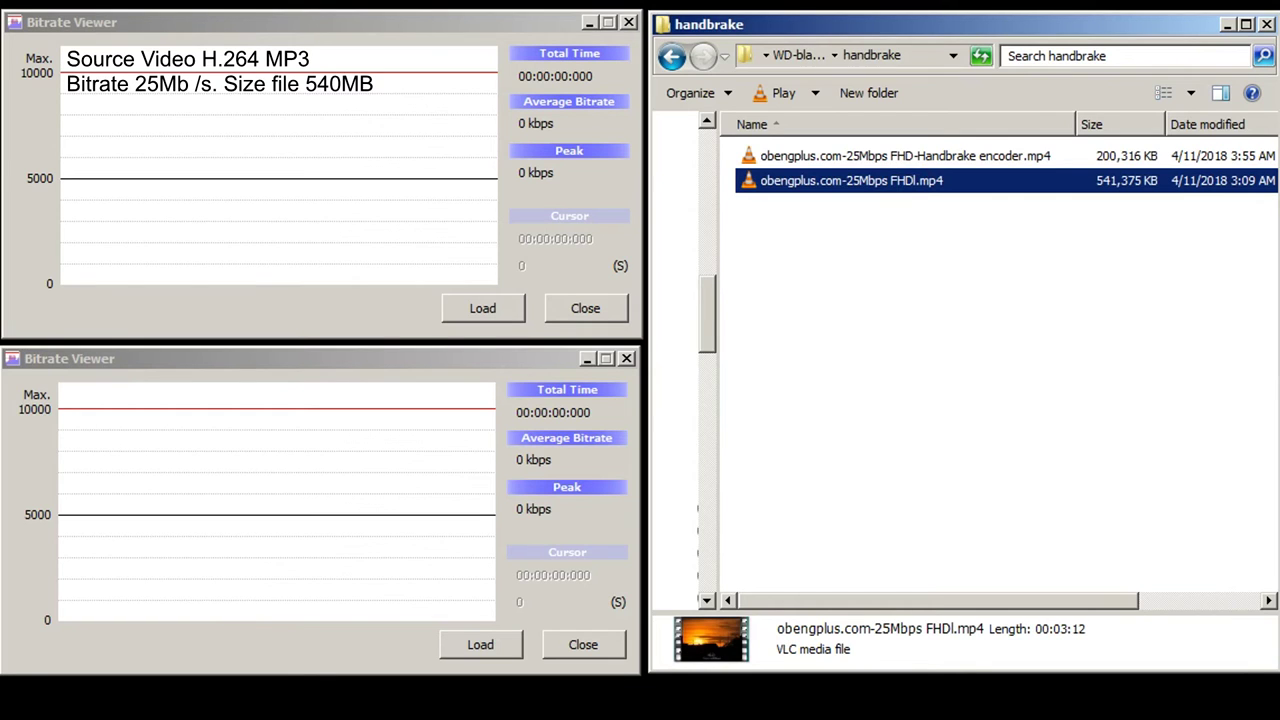
pyautogui.click(964, 156)
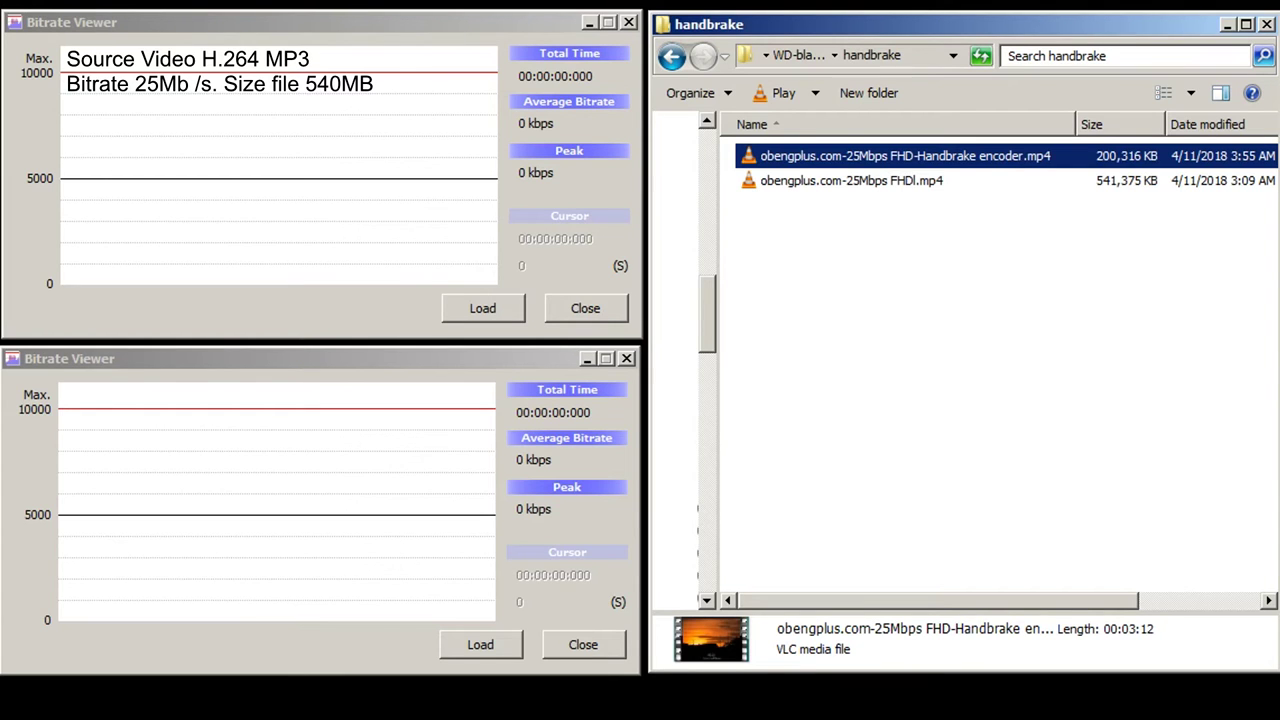
pyautogui.click(978, 319)
pyautogui.click(901, 181)
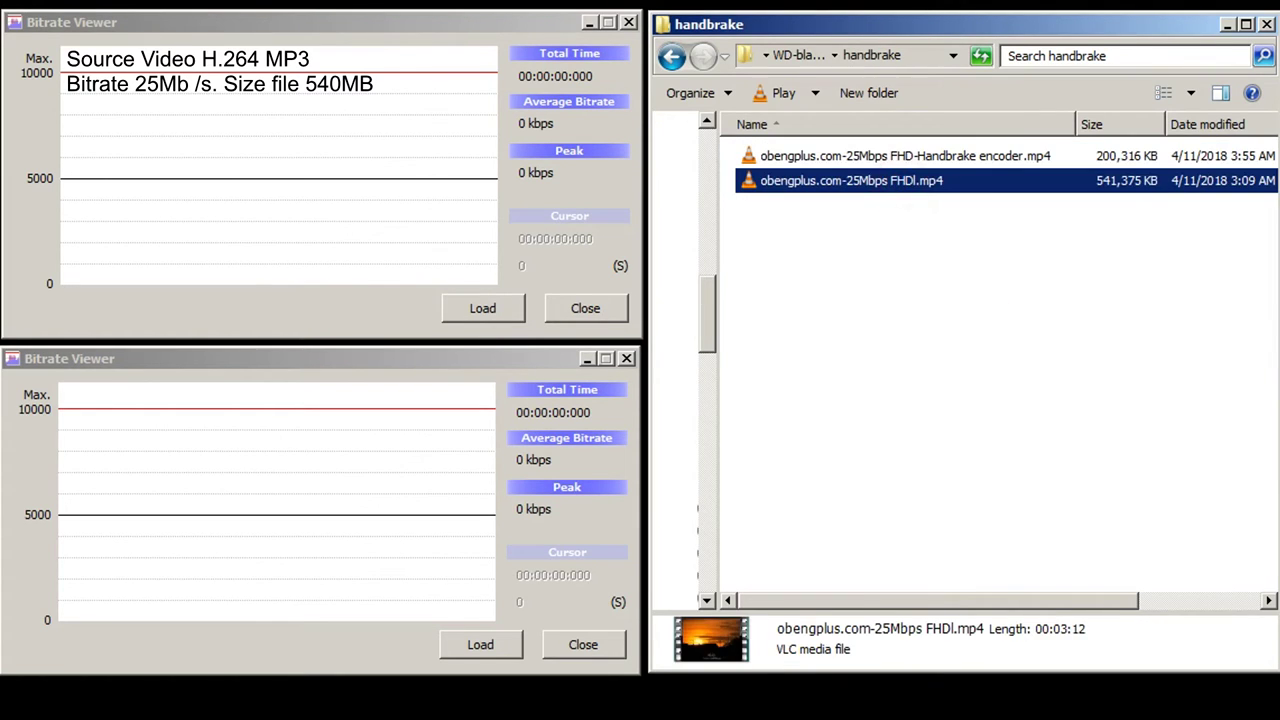
pyautogui.moveTo(901, 181); pyautogui.dragTo(303, 185)
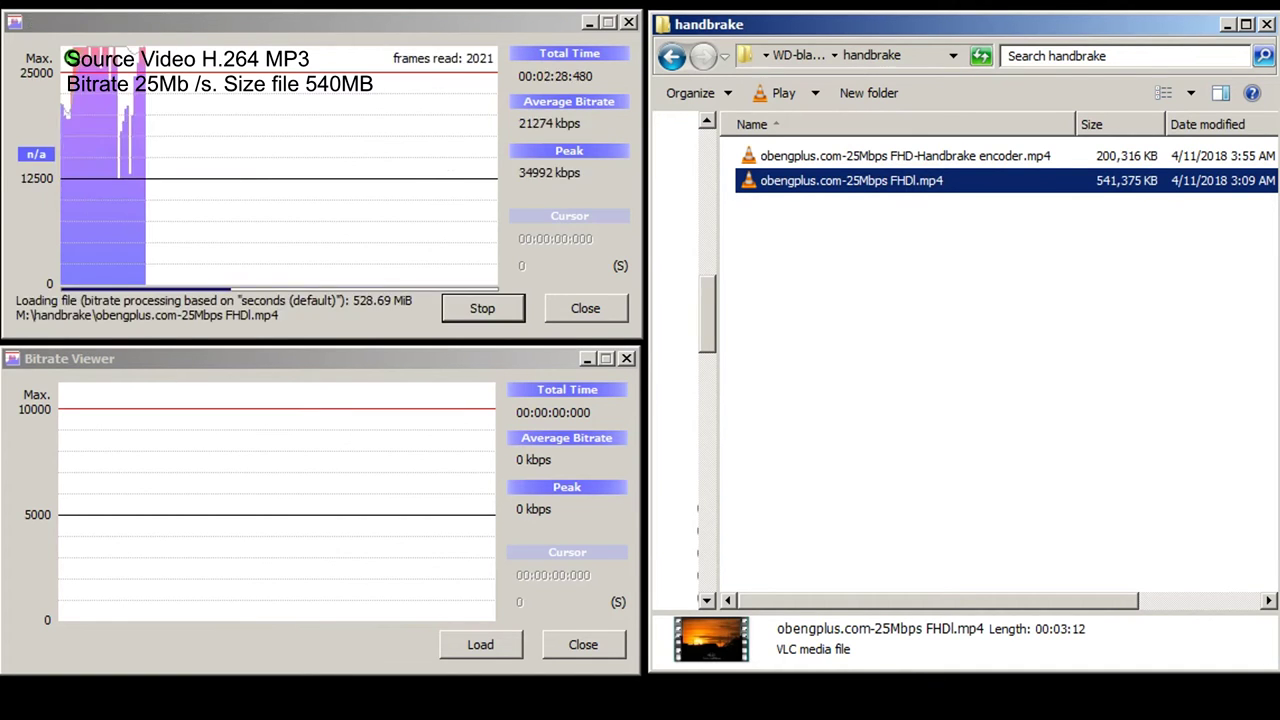
# - Load the re-encoded obengplus.com-25Mbps FHD-Handbrake encoder.mp4 into the second Bitrate Viewer
pyautogui.click(914, 262)
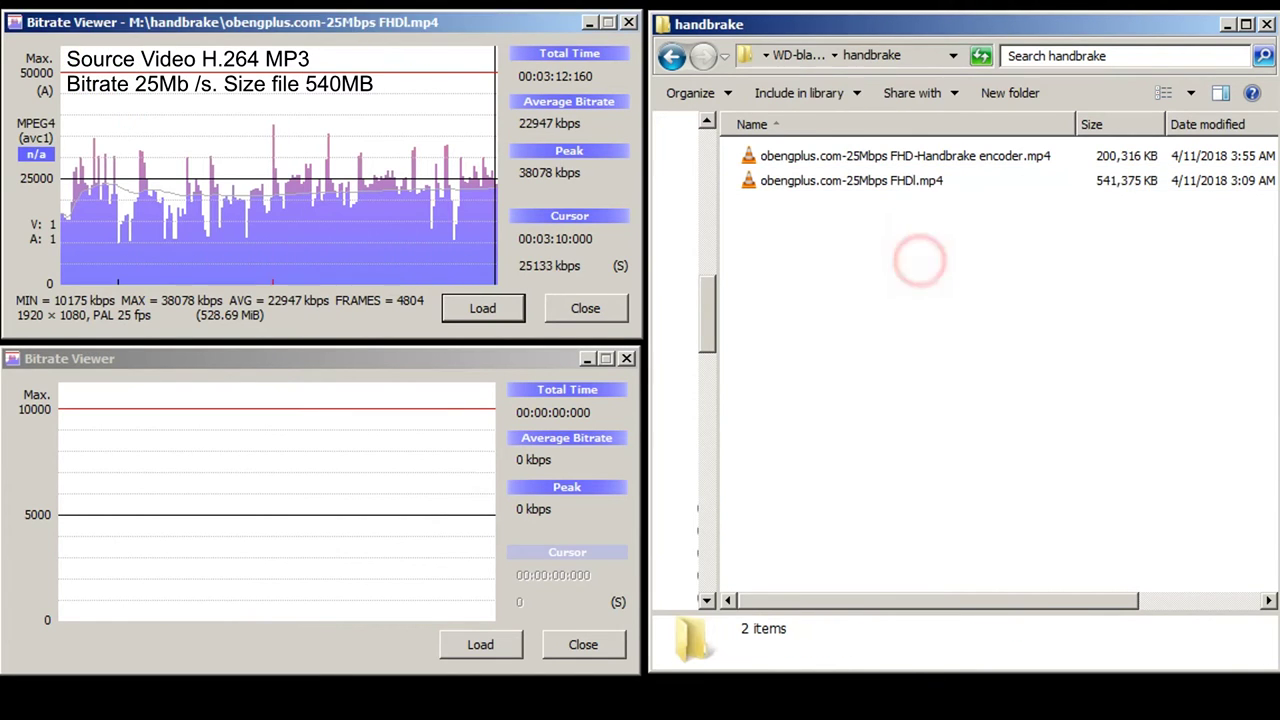
pyautogui.click(859, 156)
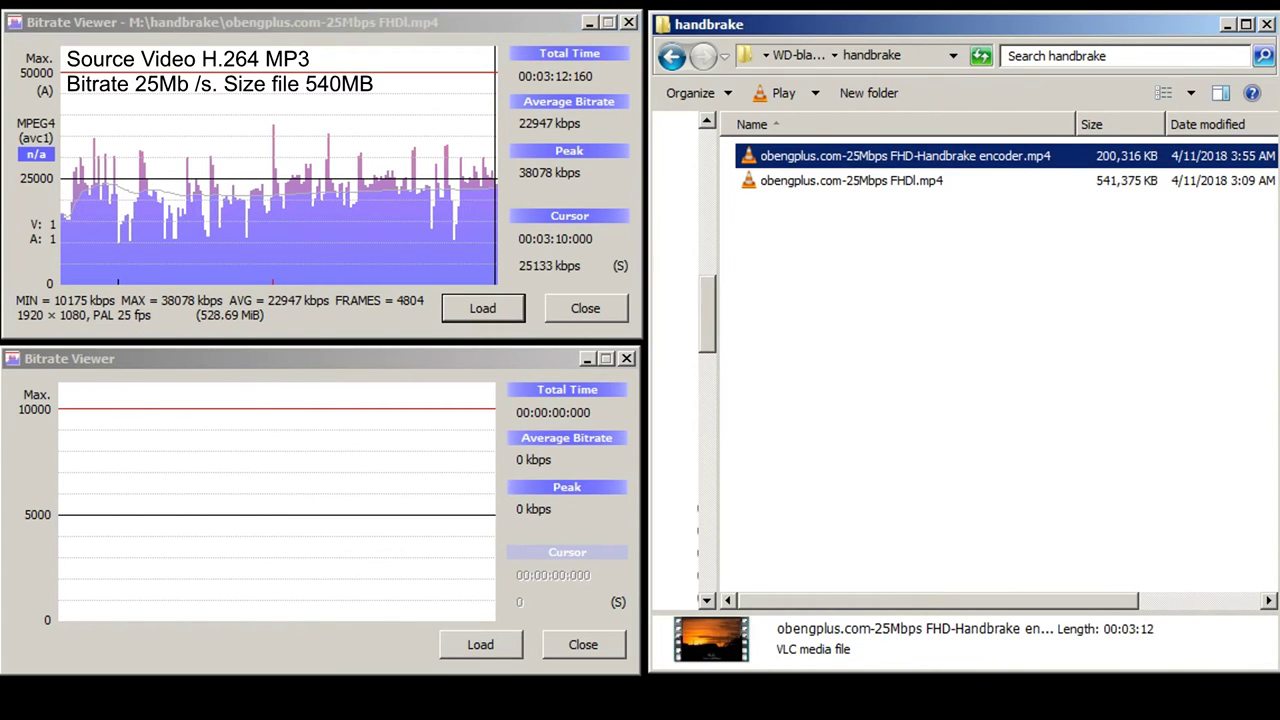
pyautogui.click(349, 453)
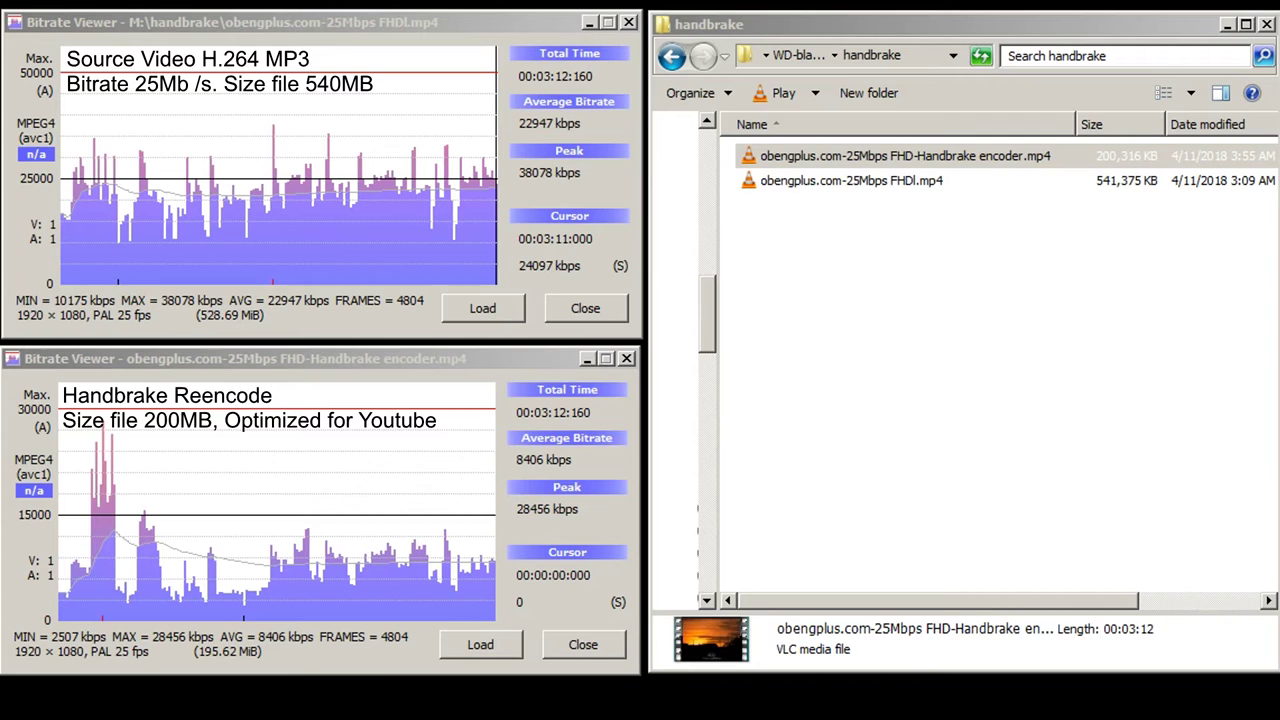
# - Compare the average and peak bitrates of the source video with those of the re-encoded video
pyautogui.click(301, 172)
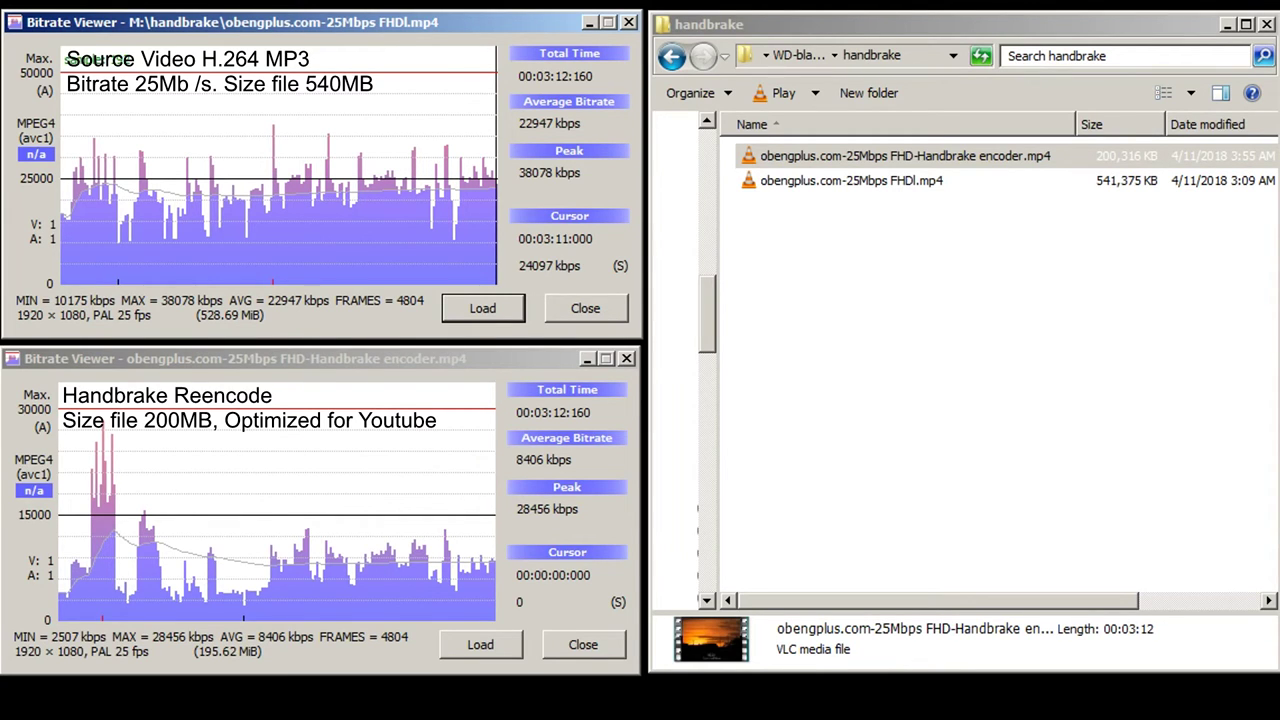
pyautogui.click(552, 515)
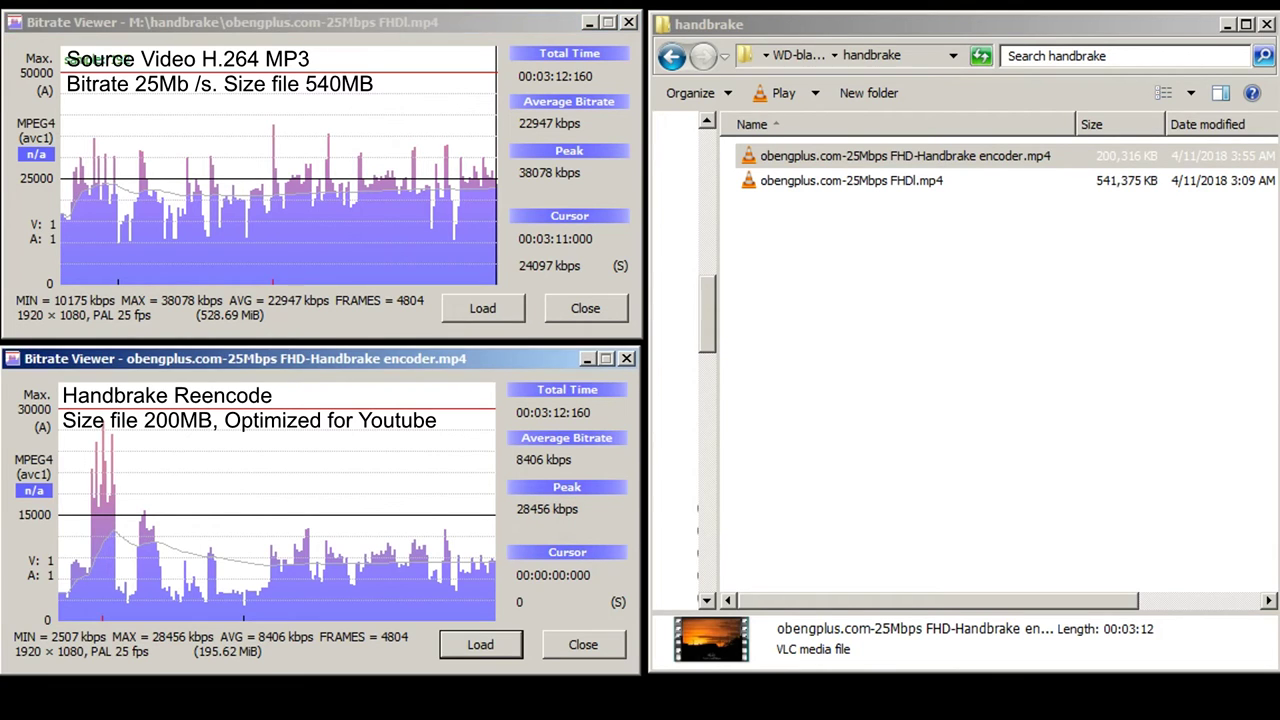
pyautogui.click(593, 187)
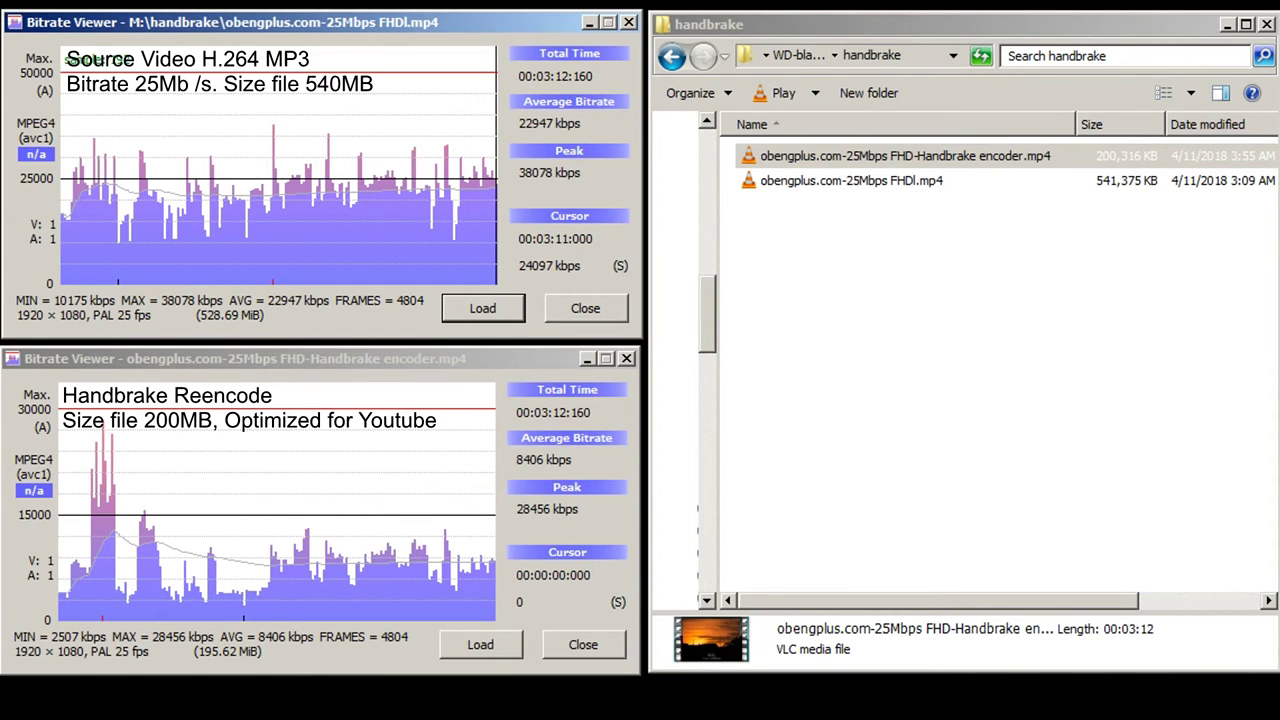
pyautogui.click(1111, 334)
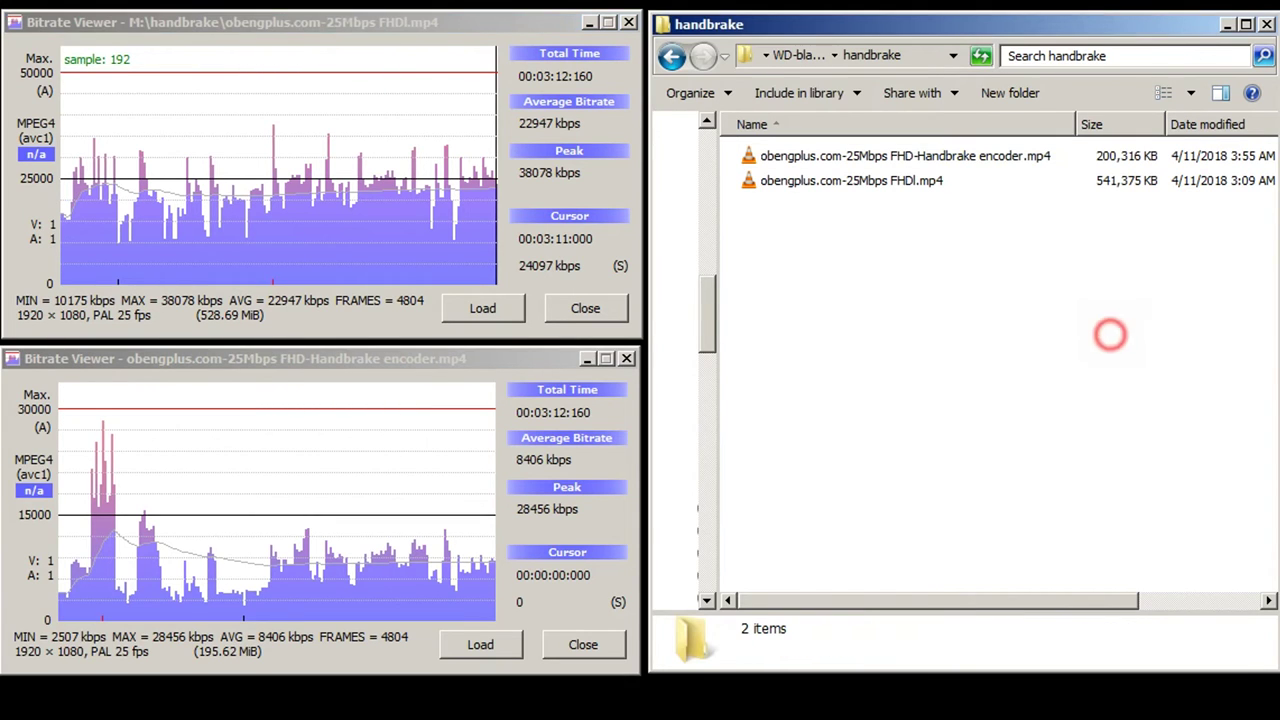